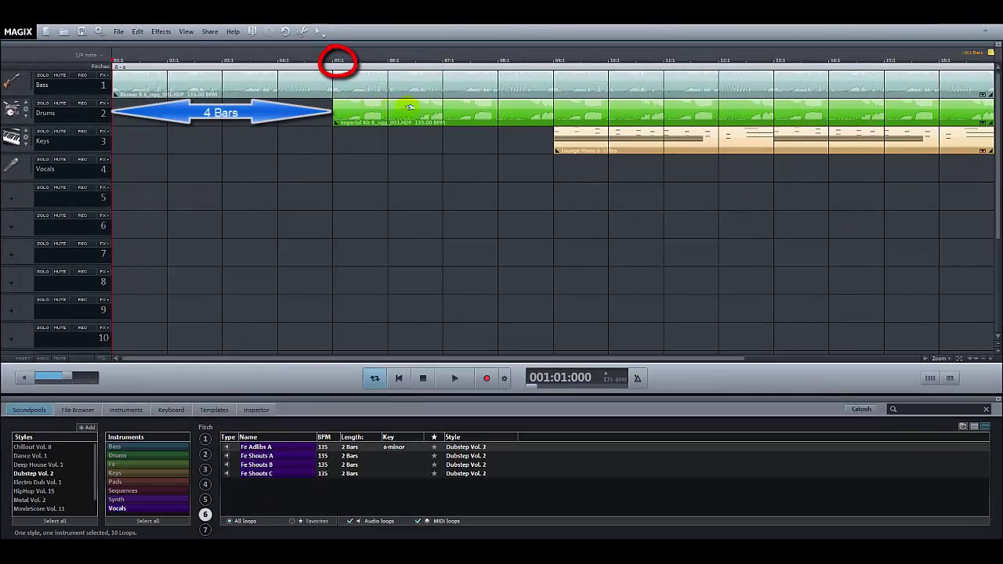
# - Select the drums clip at bar 5, the Keys track and its Lounge Piano clip
pyautogui.click(974, 109)
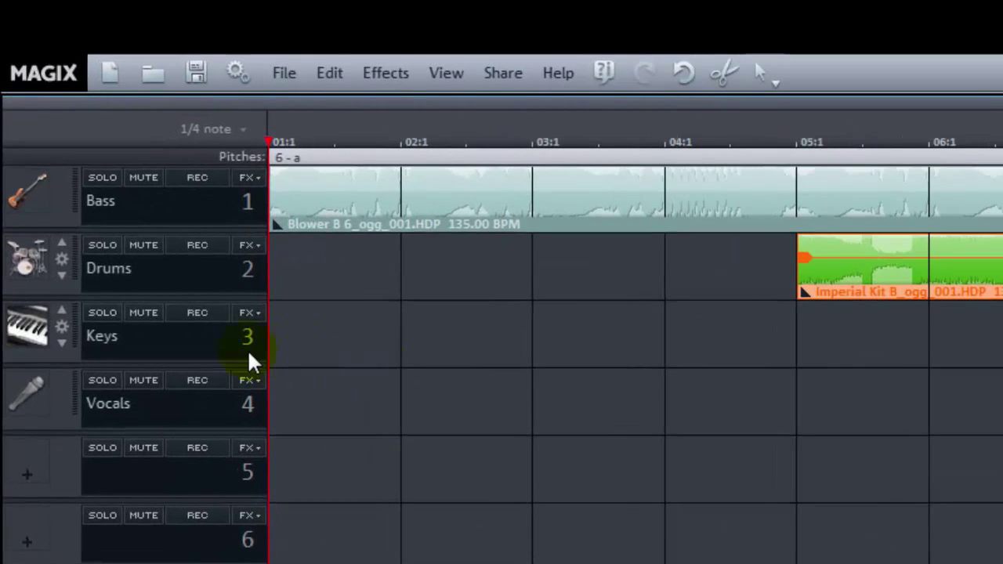
pyautogui.click(137, 194)
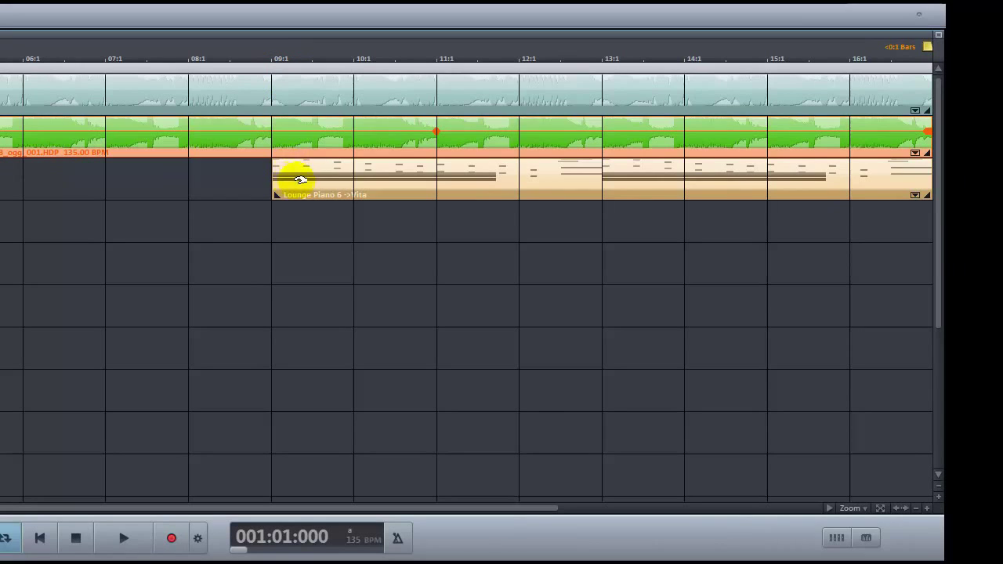
pyautogui.click(910, 180)
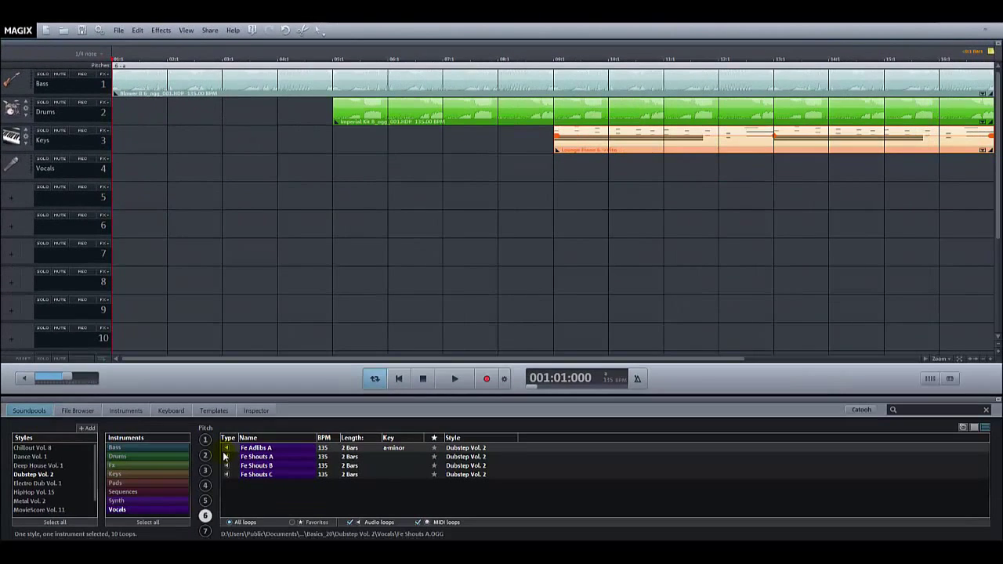
# - Place the Fe Adlibs A vocal loop on track 4 at bar 13 and stretch it to repeat further
pyautogui.click(227, 449)
pyautogui.moveTo(252, 452); pyautogui.dragTo(816, 164)
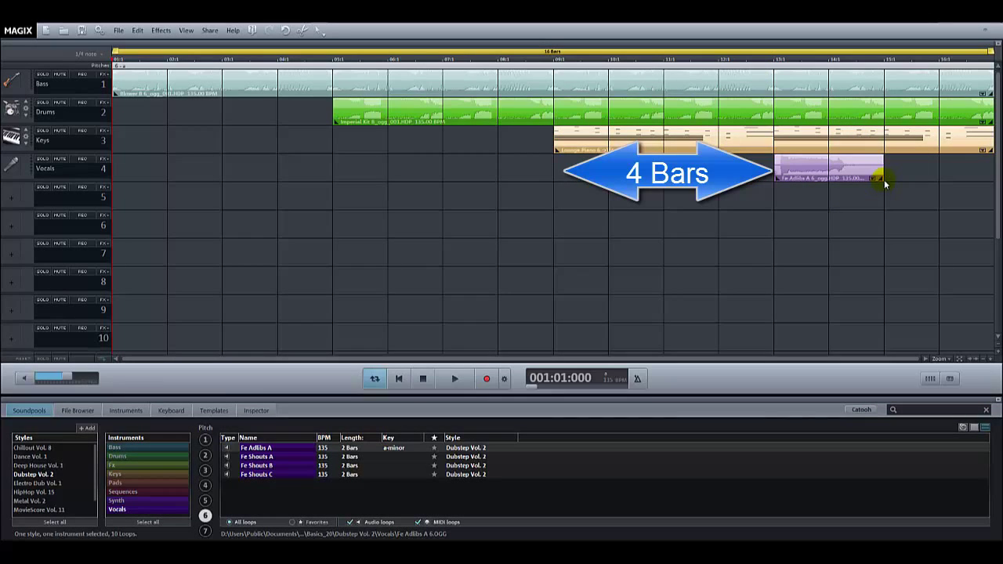
pyautogui.moveTo(879, 174); pyautogui.dragTo(992, 180)
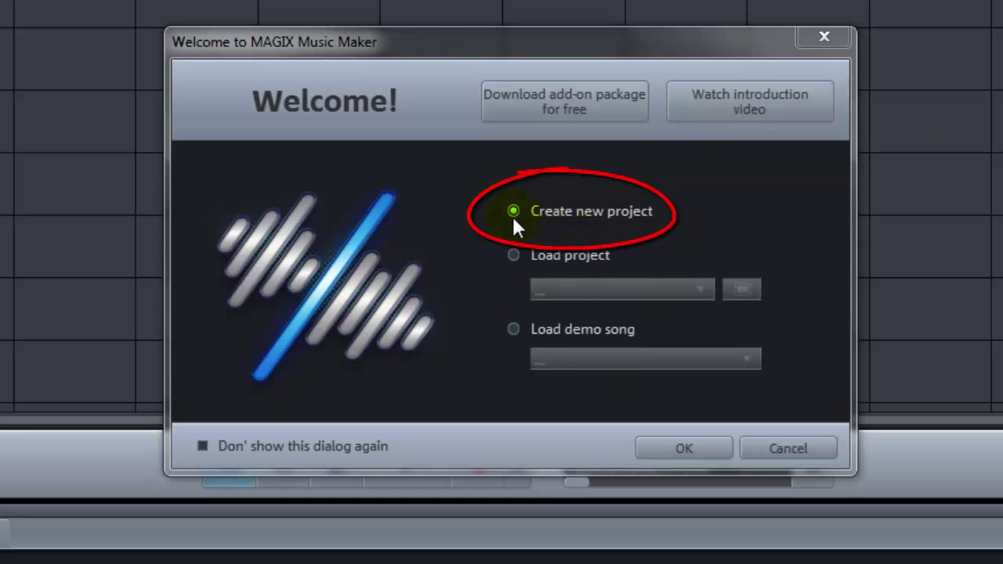
# - Confirm 'Create new project' in the Welcome dialog to get an empty project
pyautogui.click(676, 450)
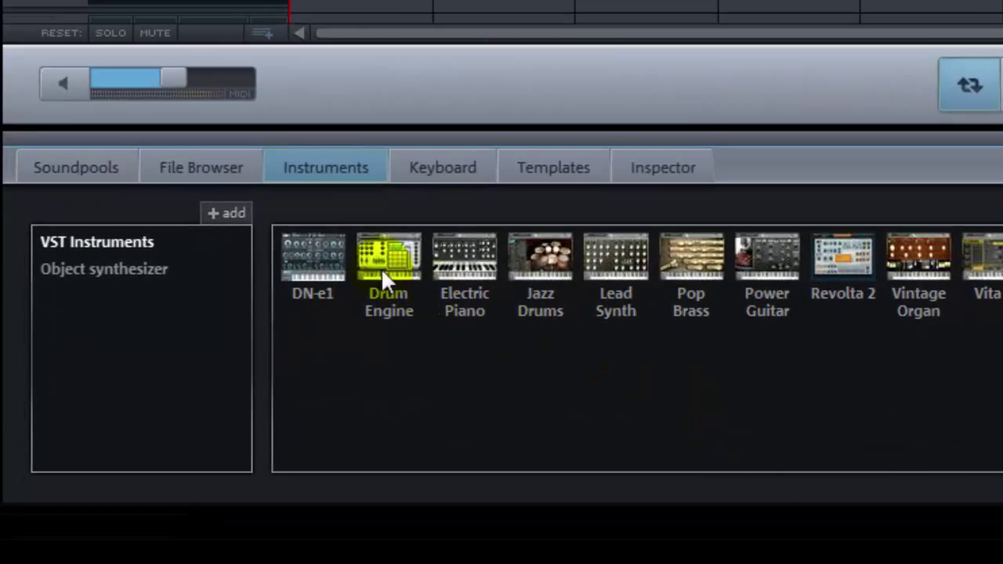
# - In Soundpools, browse the Dance Vol. 1, Deep House Vol. 1 and Techno Vol. 16 styles, then choose Dubstep Vol. 2
pyautogui.click(93, 161)
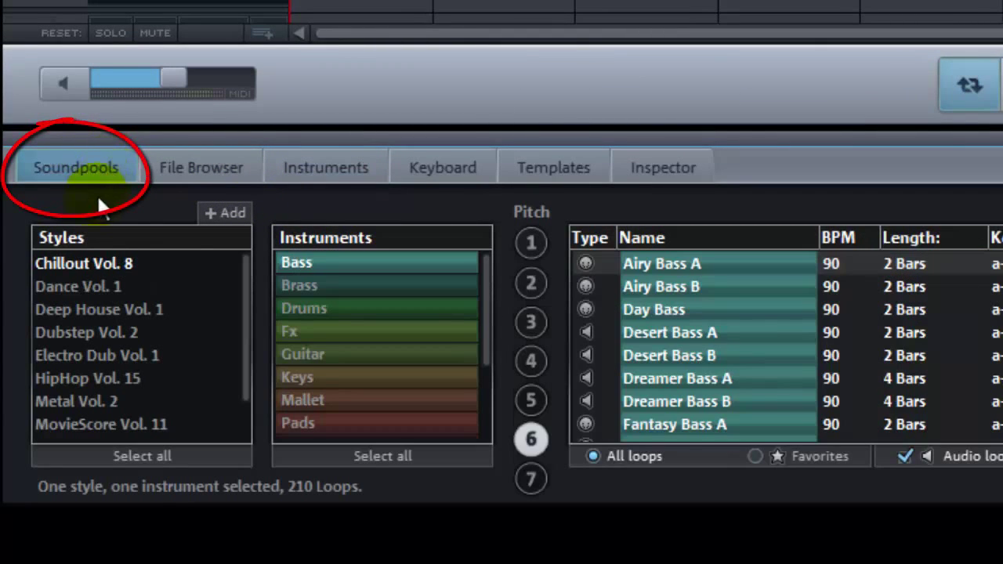
pyautogui.click(81, 283)
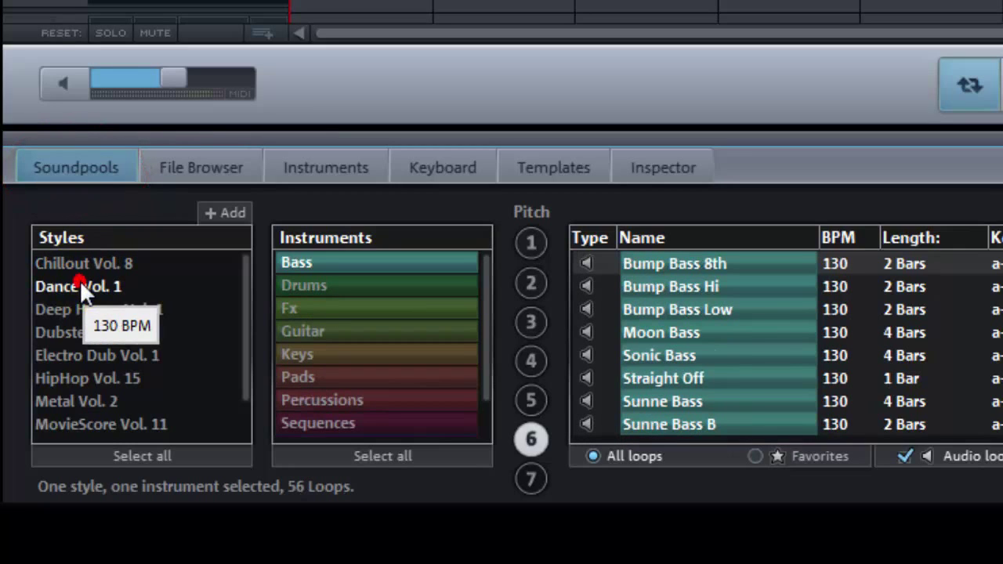
pyautogui.click(70, 310)
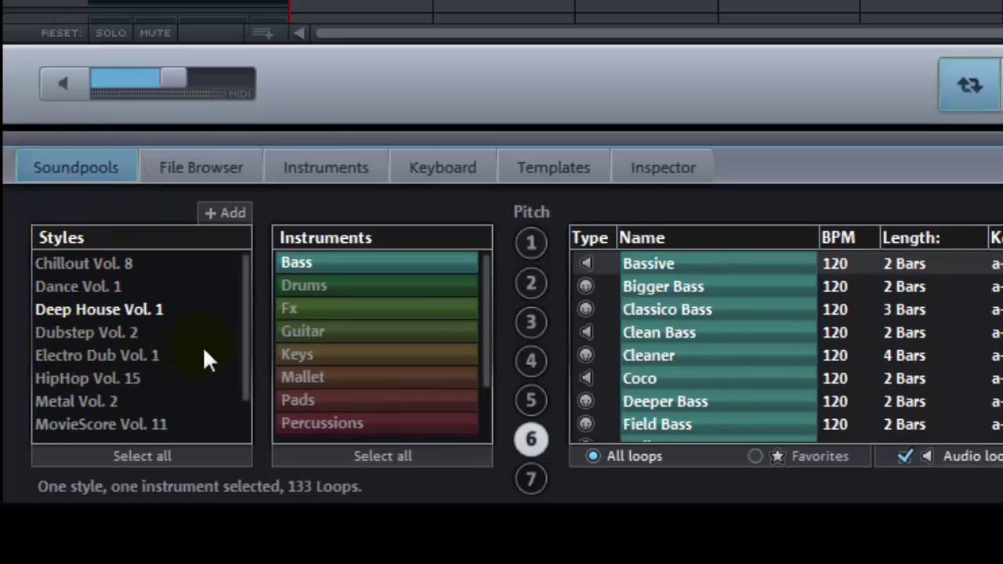
pyautogui.moveTo(247, 319); pyautogui.dragTo(247, 365)
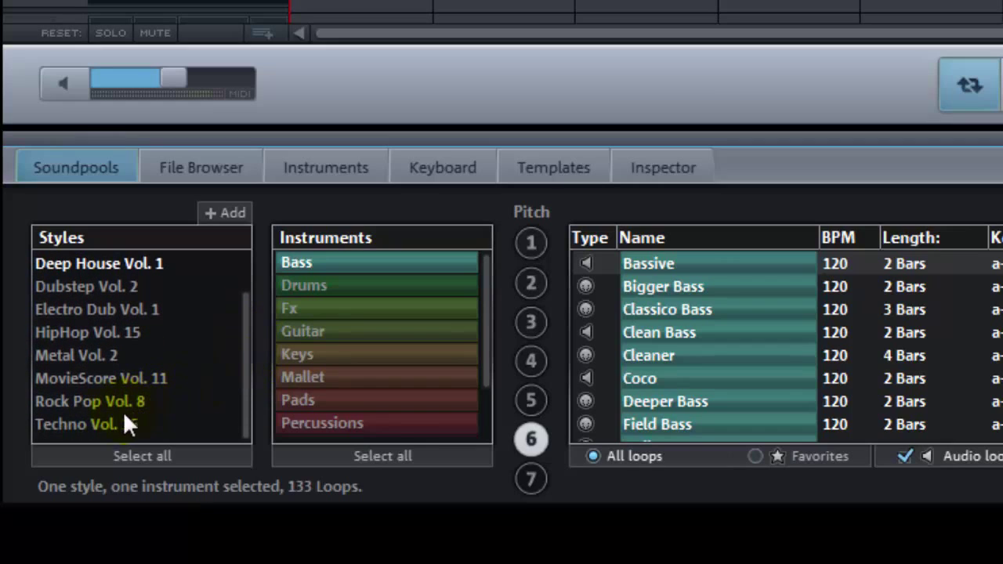
pyautogui.click(85, 427)
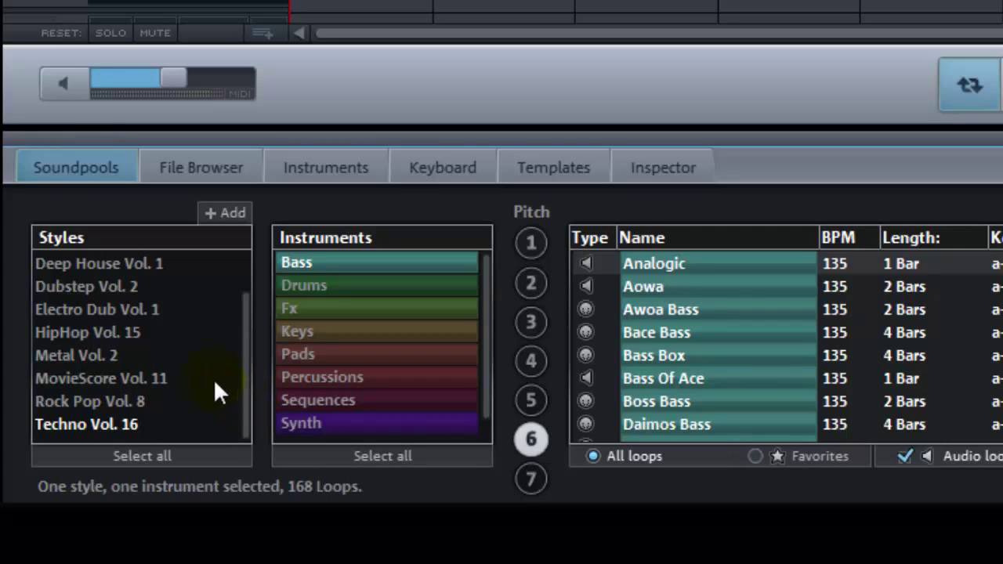
pyautogui.click(86, 289)
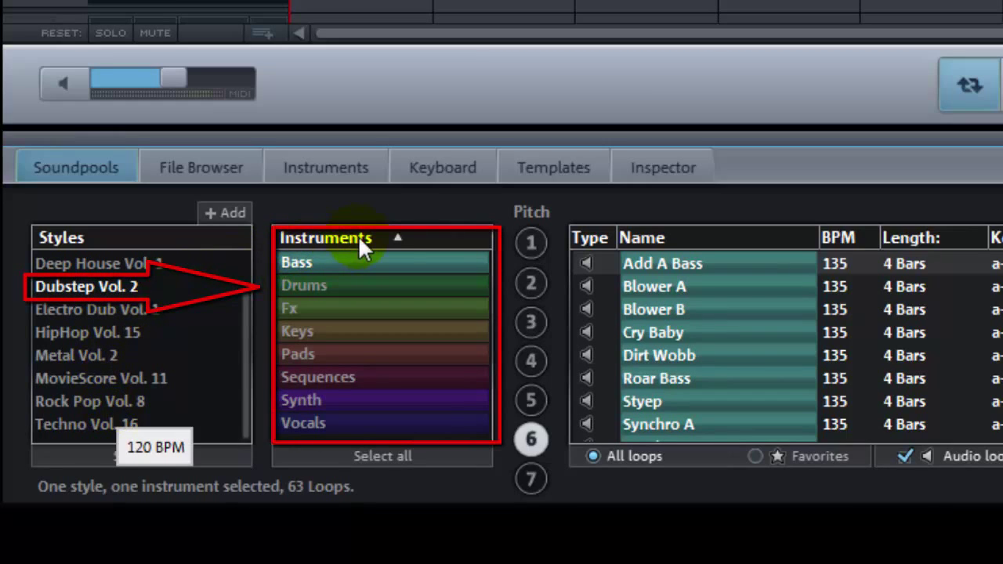
# - Browse the Drums through Vocals categories, return to Bass and preview the Add A Bass loop
pyautogui.click(396, 285)
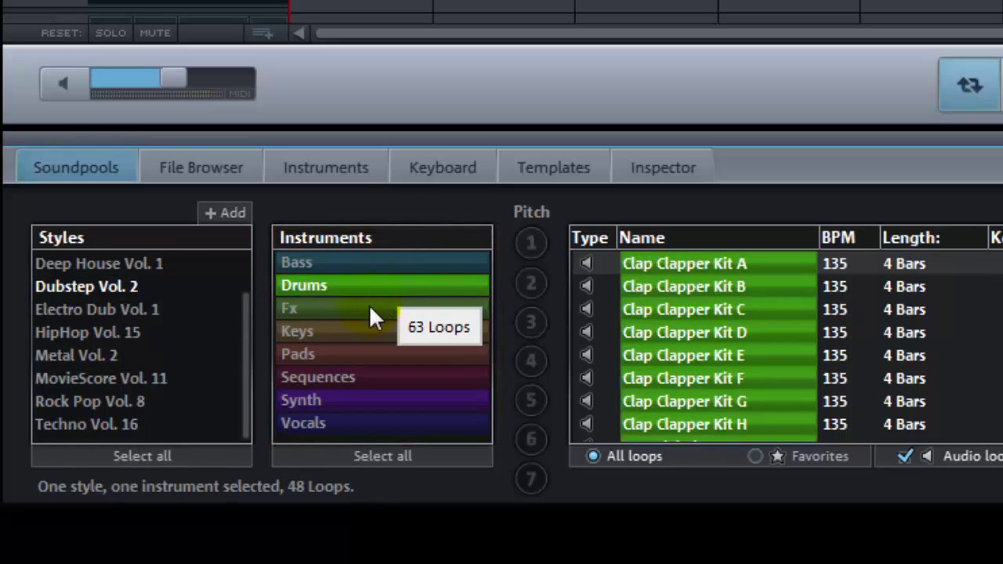
pyautogui.click(369, 306)
pyautogui.click(349, 328)
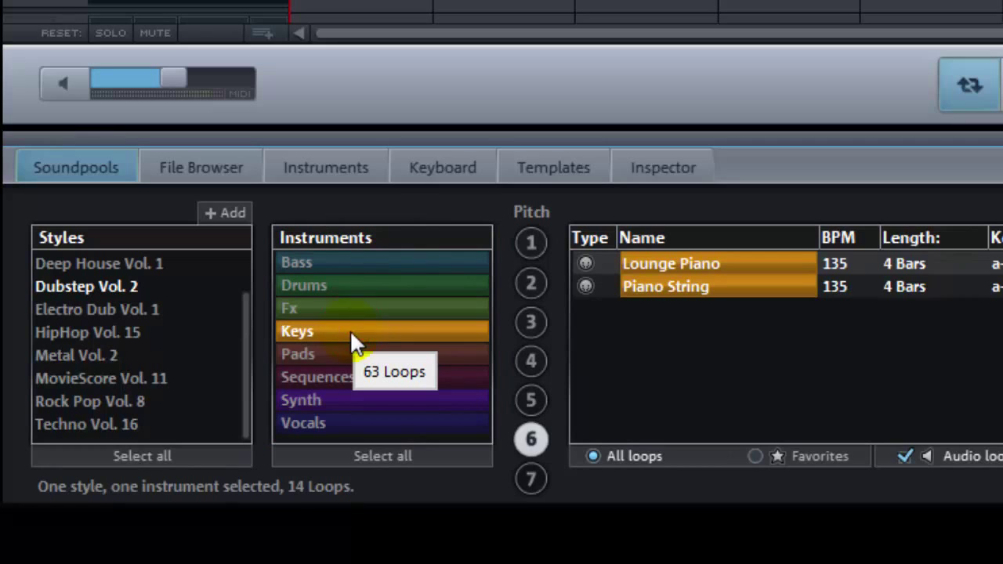
pyautogui.click(333, 355)
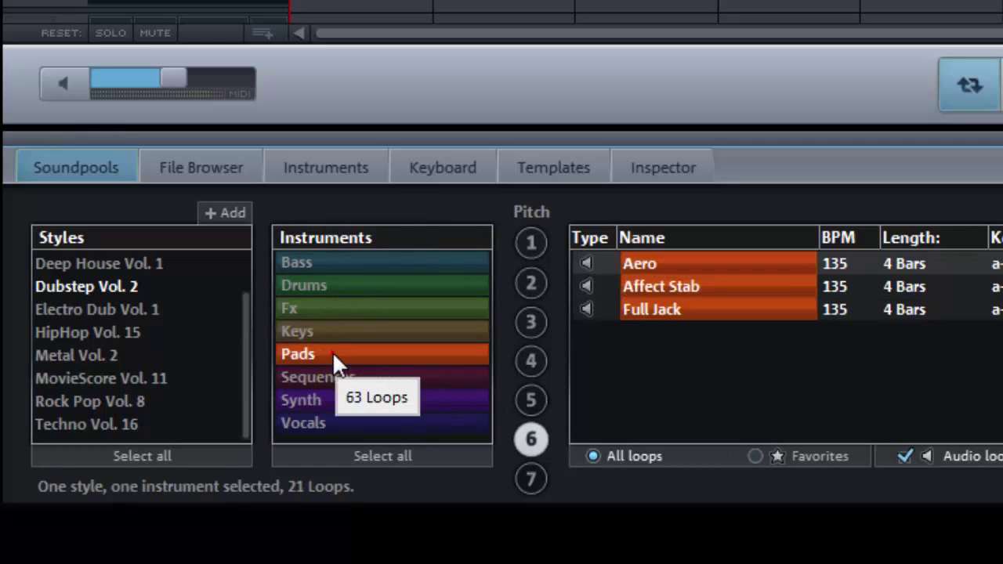
pyautogui.click(449, 384)
pyautogui.click(388, 401)
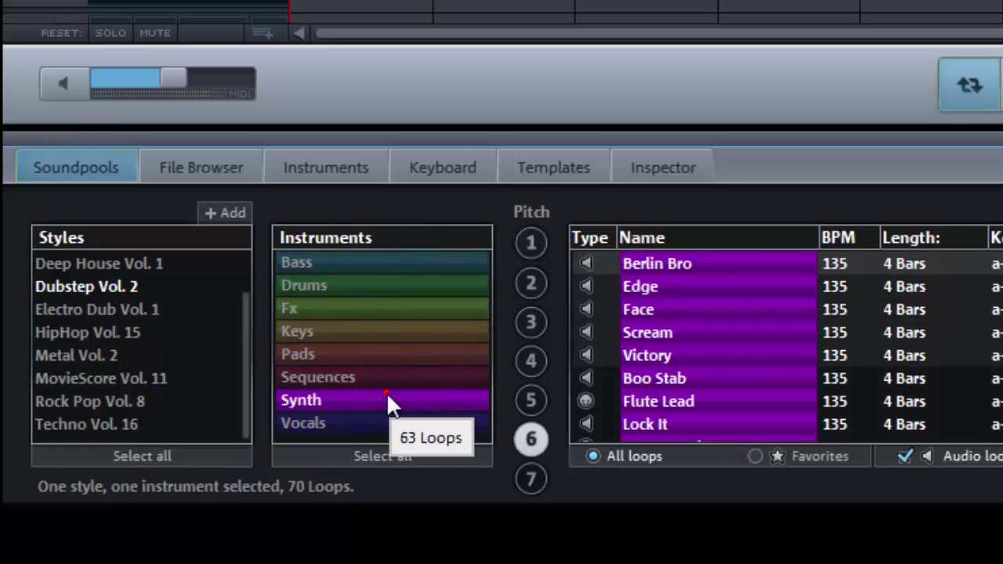
pyautogui.click(370, 423)
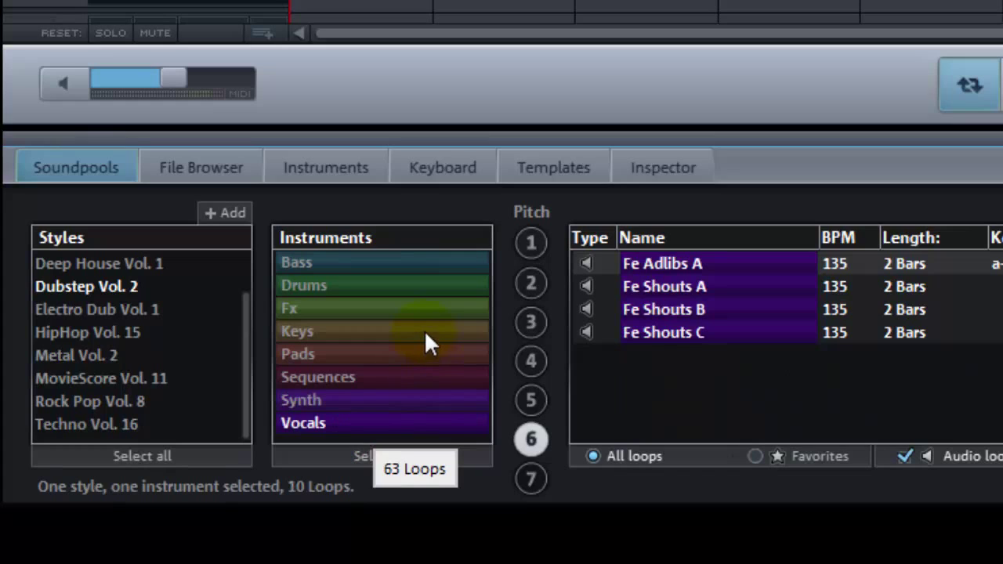
pyautogui.click(385, 264)
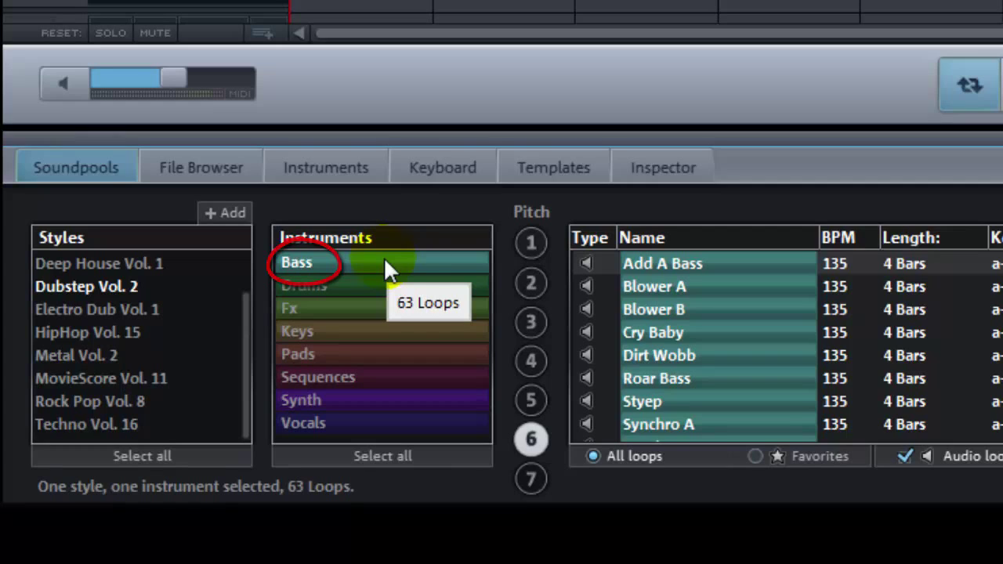
pyautogui.click(673, 264)
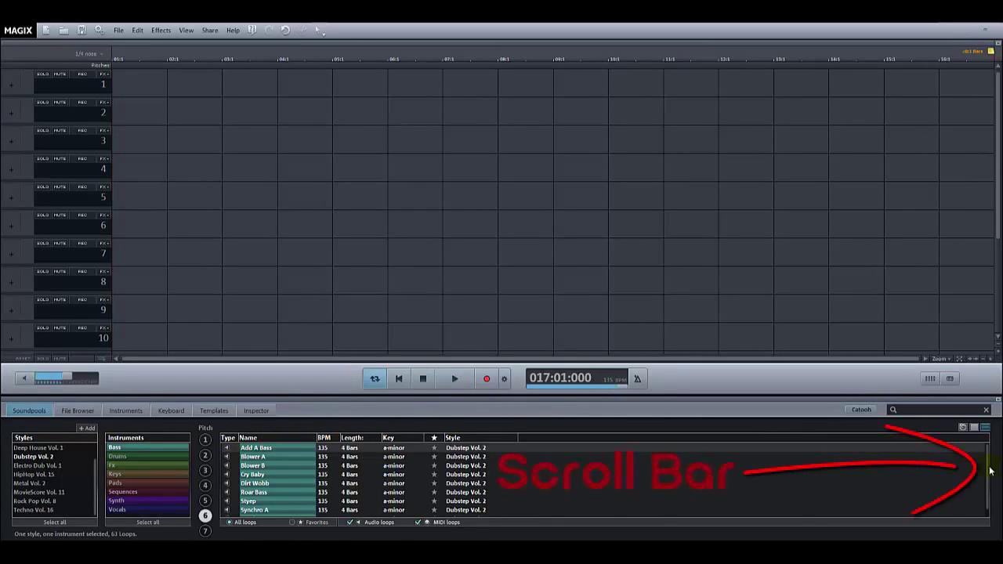
# - Preview the Blower A and Blower B bass loops from Dubstep Vol. 2
pyautogui.scroll(-1, 986, 484)
pyautogui.scroll(1, 984, 470)
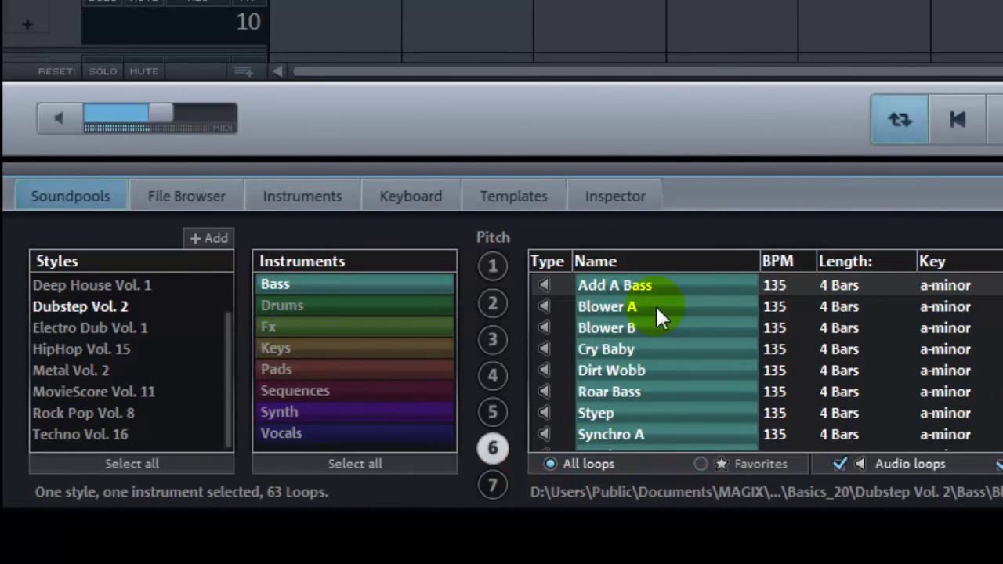
pyautogui.click(656, 307)
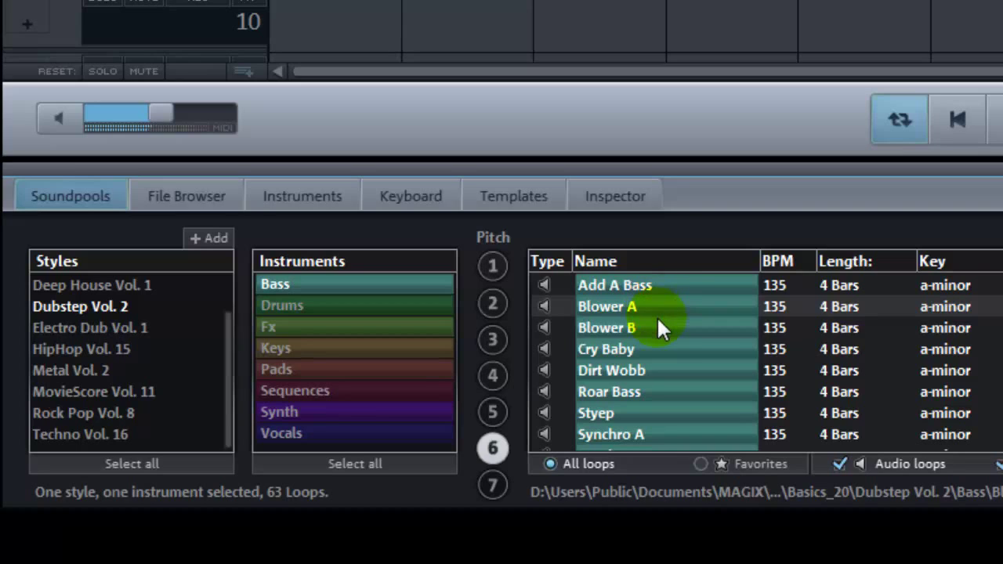
pyautogui.click(658, 322)
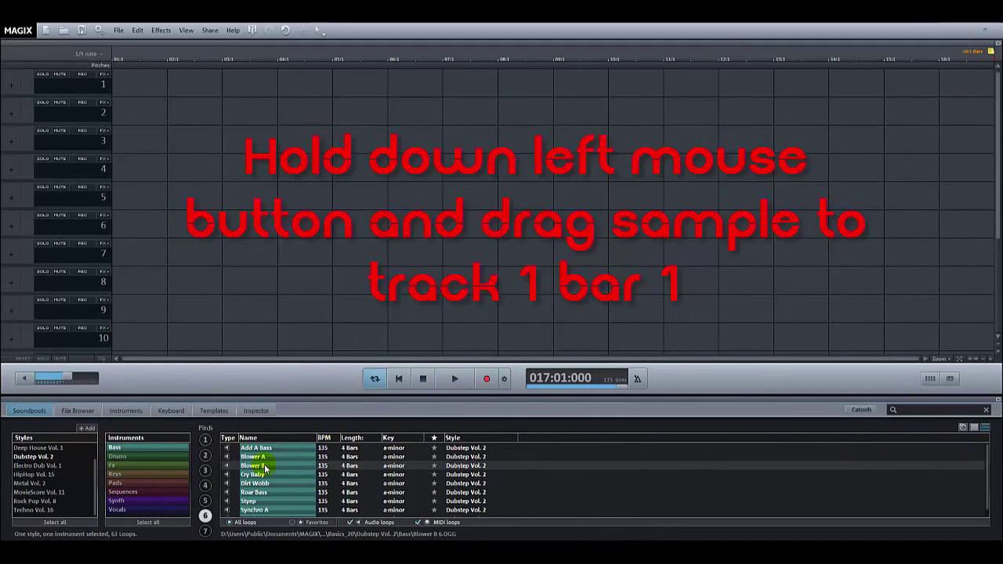
# - Drop Blower B onto track 1 at bar 1 and trim the clip to end at bar 4
pyautogui.moveTo(265, 468); pyautogui.dragTo(154, 95)
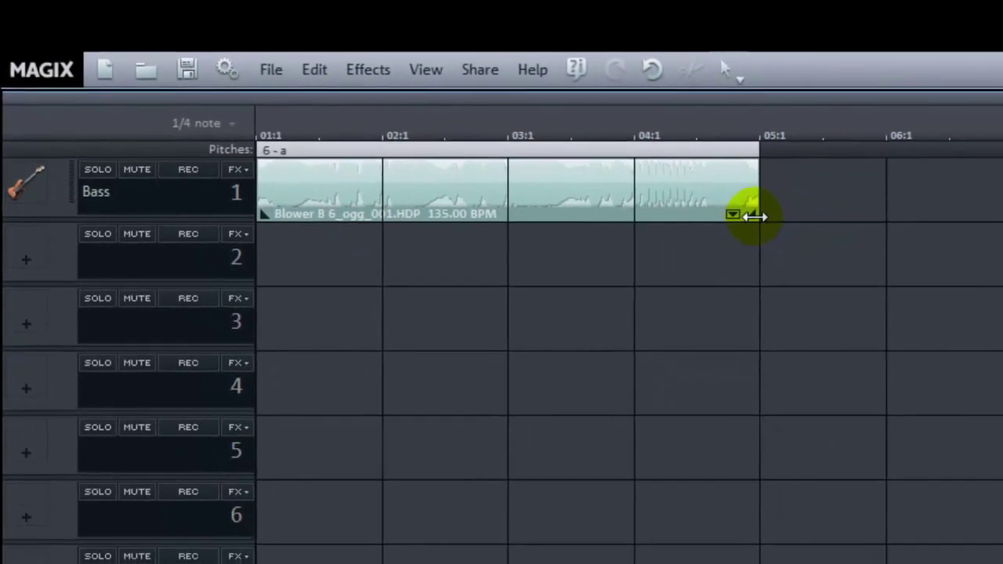
pyautogui.moveTo(752, 216); pyautogui.dragTo(608, 224)
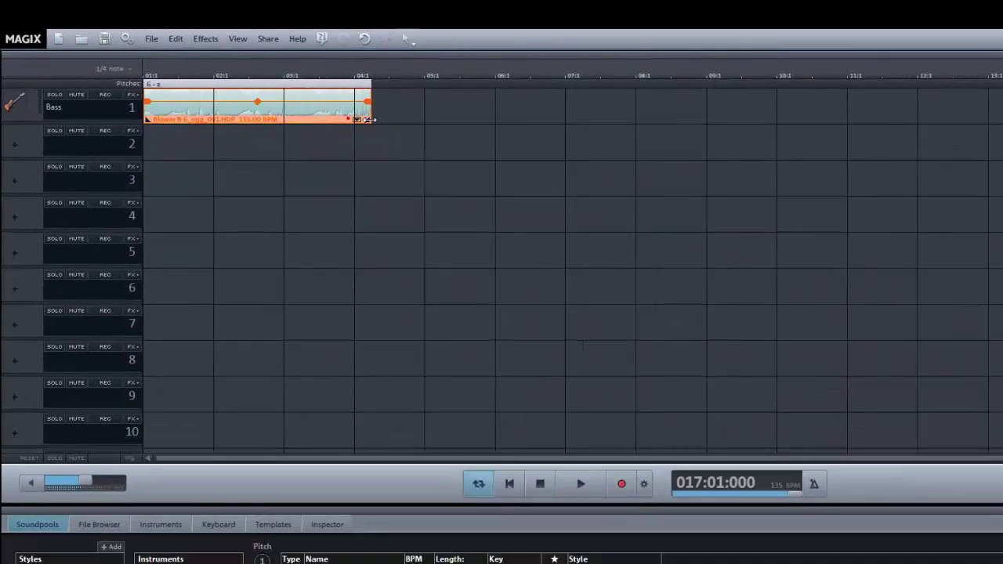
# - Loop the Blower B clip out to bar 17 and fit the arrangement in view with F4
pyautogui.moveTo(369, 119); pyautogui.dragTo(1002, 120)
pyautogui.moveTo(617, 188); pyautogui.dragTo(457, 245)
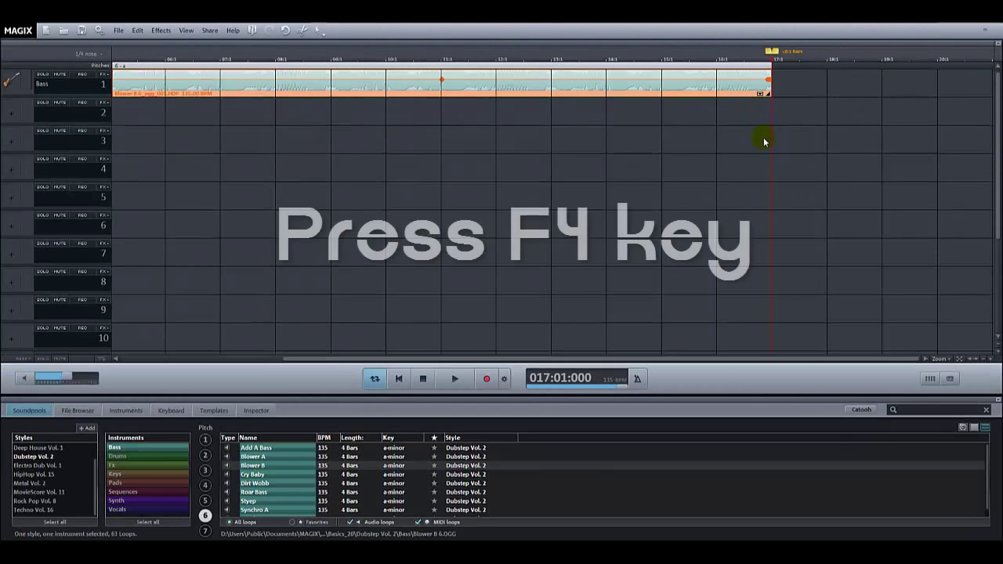
pyautogui.press('F4')
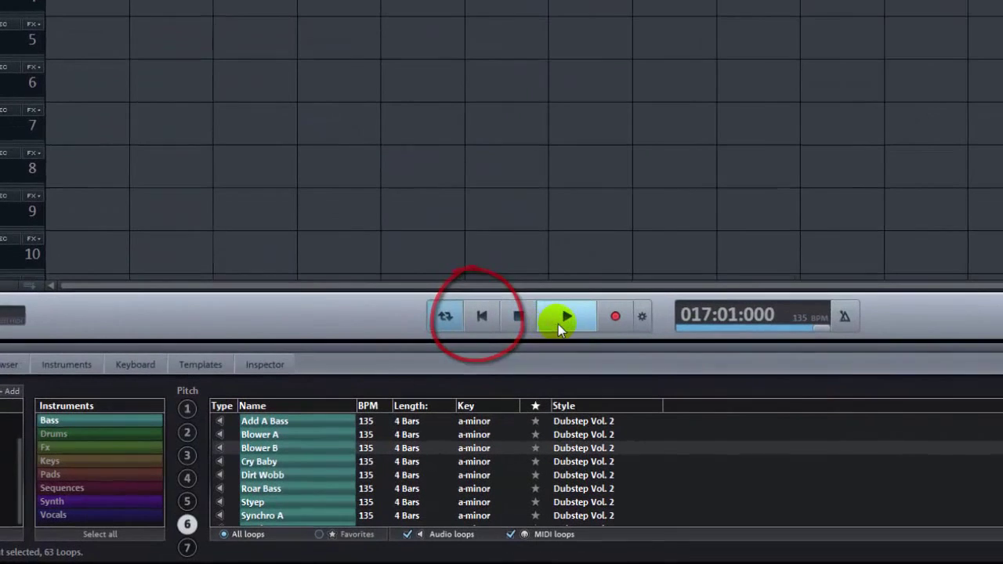
# - Play the bass loop from the beginning, stop playback, then delete the clip from track 1
pyautogui.click(507, 350)
pyautogui.click(576, 324)
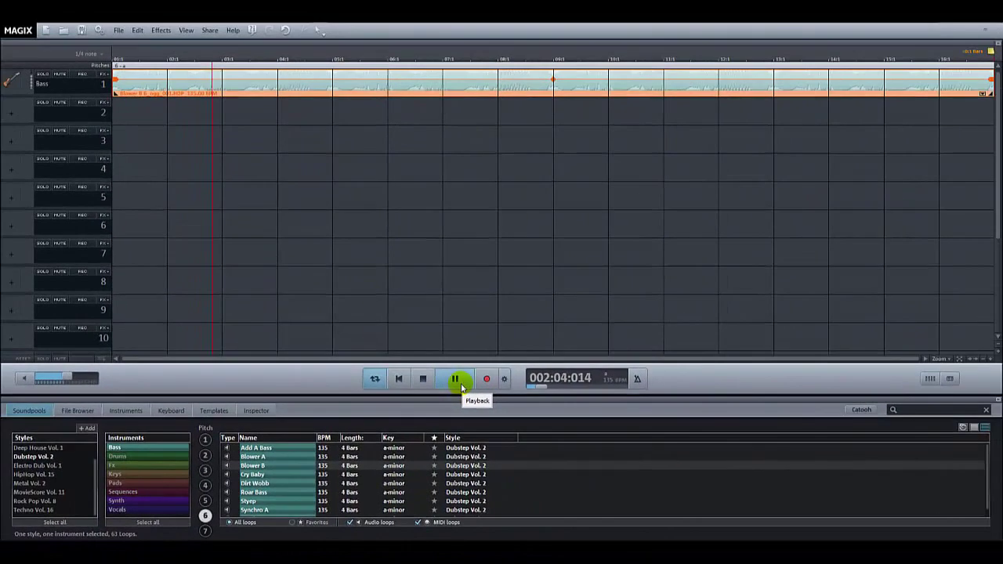
pyautogui.click(457, 381)
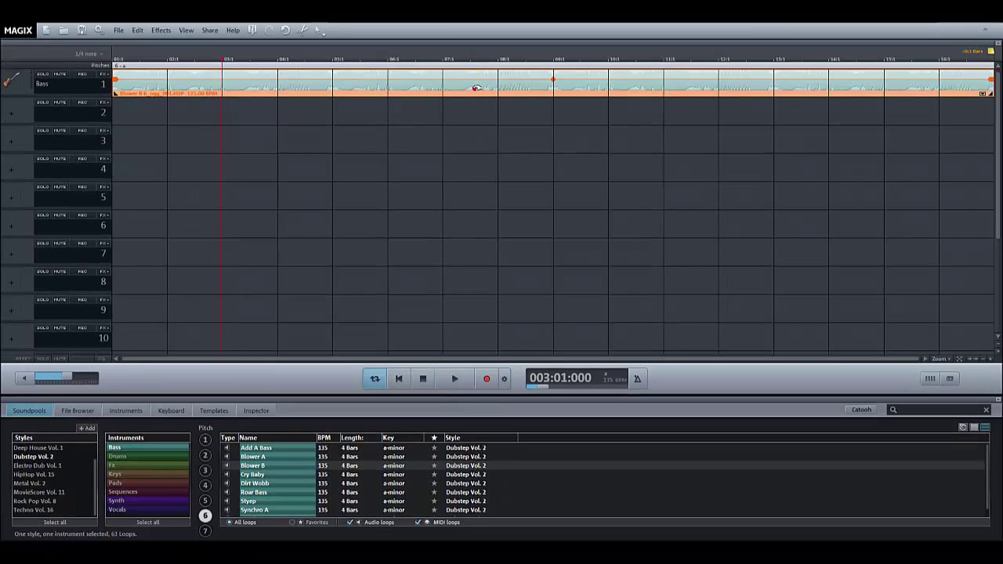
pyautogui.press('Delete')
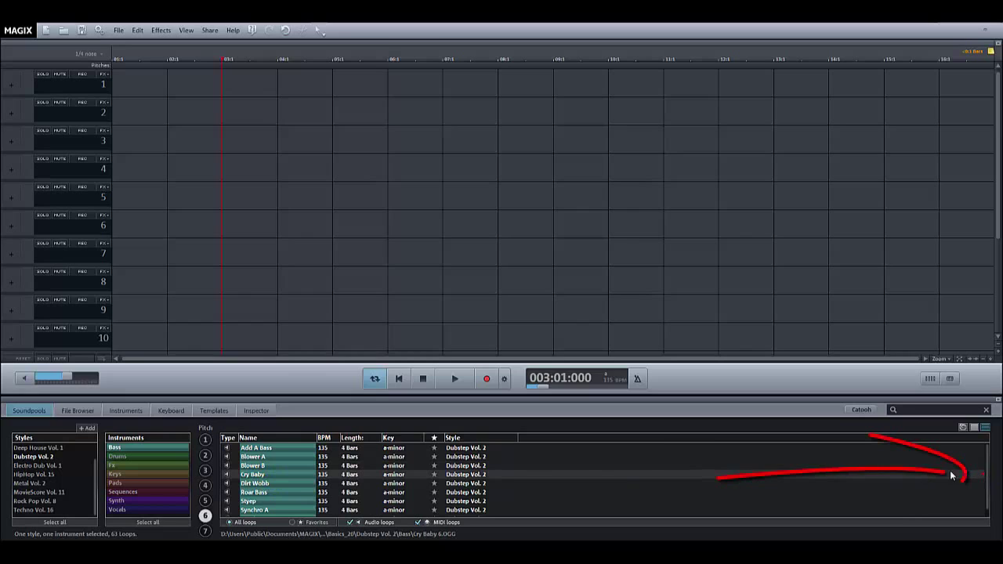
# - Put Blower B back on track 1 at bar 1, repeat it to the song's end and save
pyautogui.click(275, 465)
pyautogui.moveTo(234, 321); pyautogui.dragTo(208, 86)
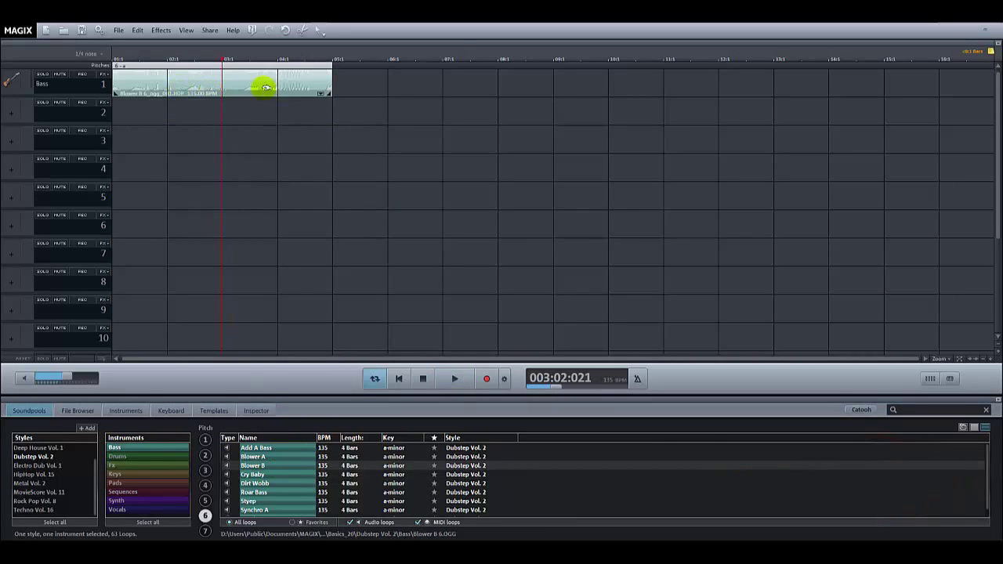
pyautogui.moveTo(332, 94); pyautogui.dragTo(987, 96)
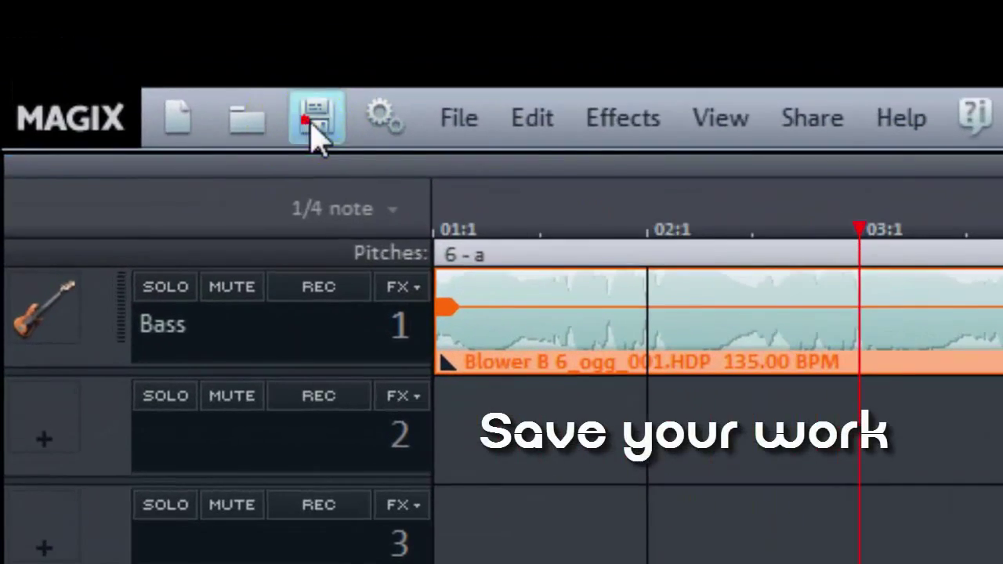
pyautogui.click(315, 122)
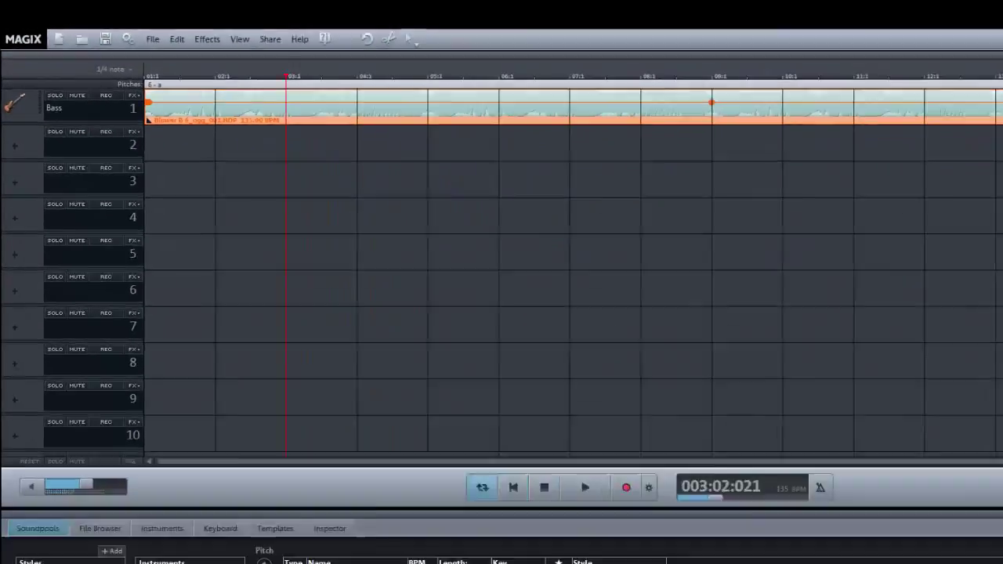
pyautogui.click(124, 457)
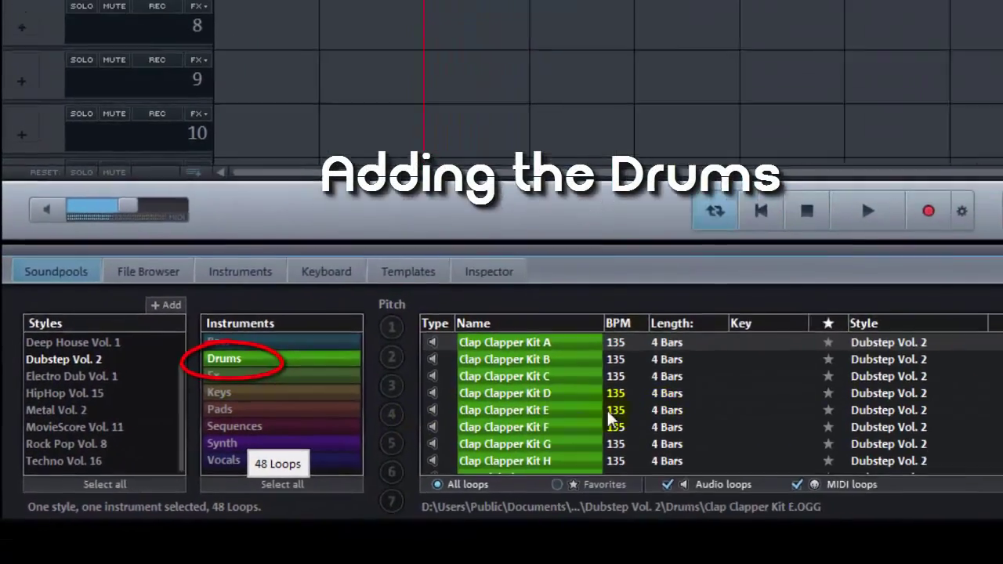
# - Drop the Imperial Kit B drum loop onto track 2 at bar 5 and repeat it to the end
pyautogui.scroll(-2, 990, 469)
pyautogui.scroll(-1, 988, 469)
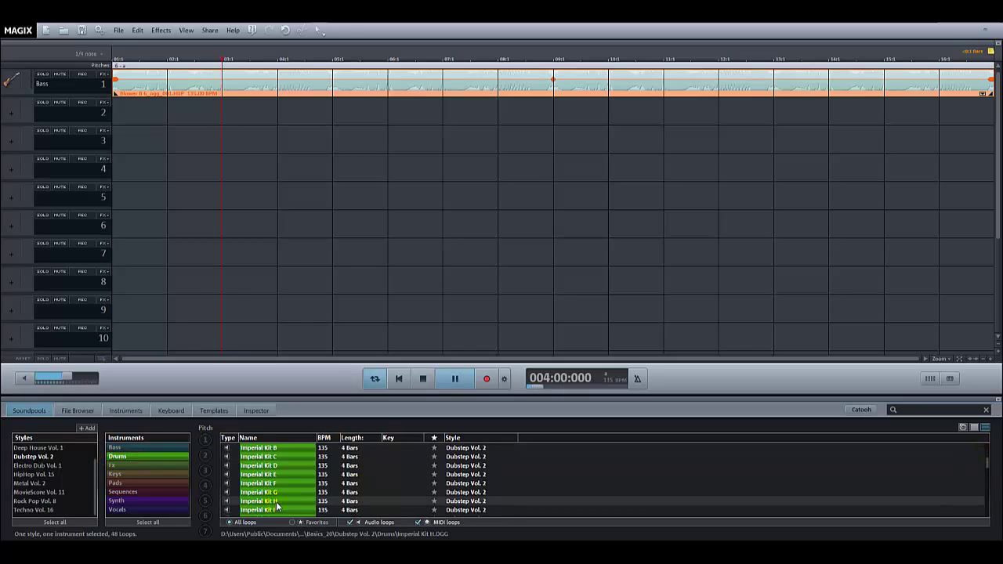
pyautogui.press('End')
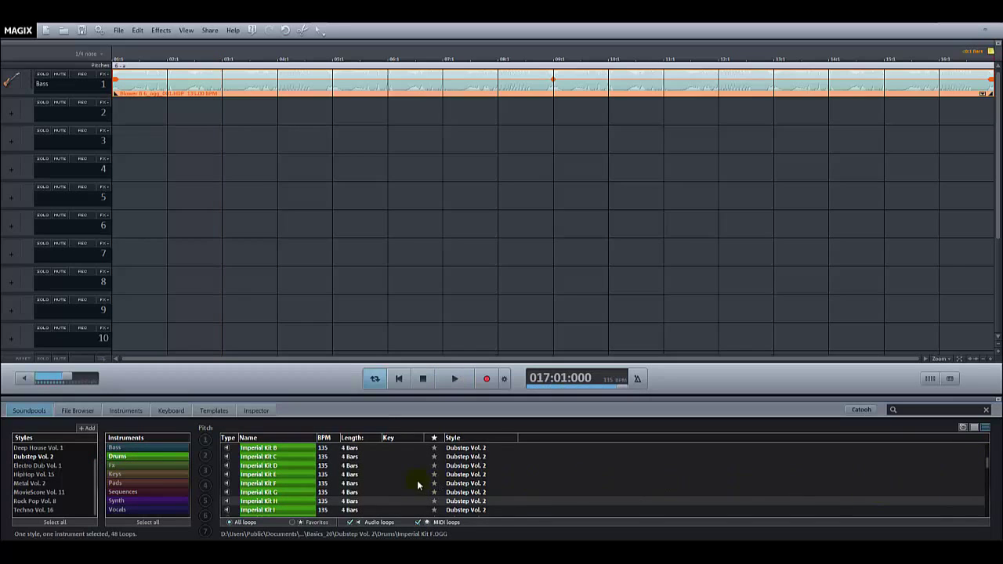
pyautogui.moveTo(287, 447); pyautogui.dragTo(374, 116)
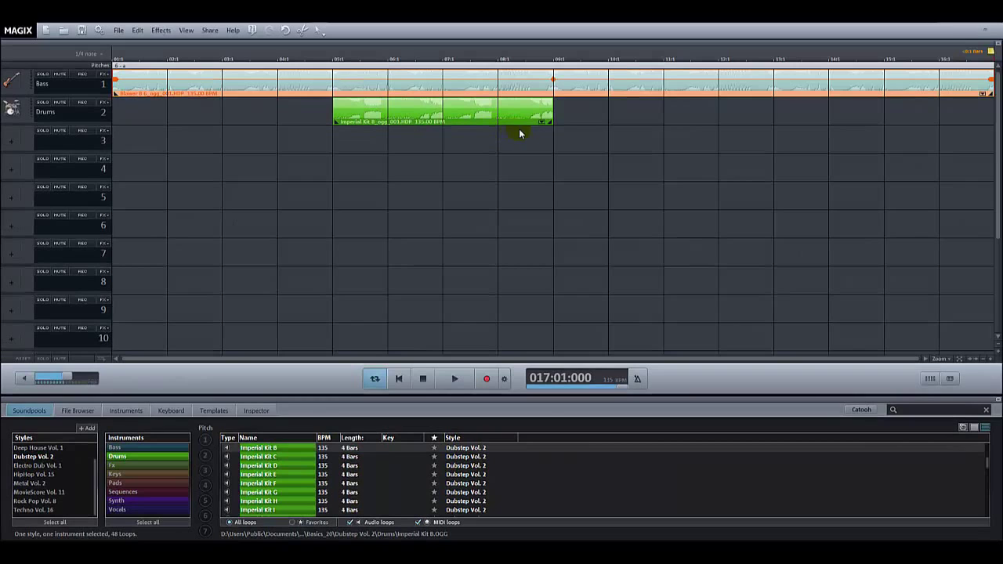
pyautogui.moveTo(553, 121); pyautogui.dragTo(988, 118)
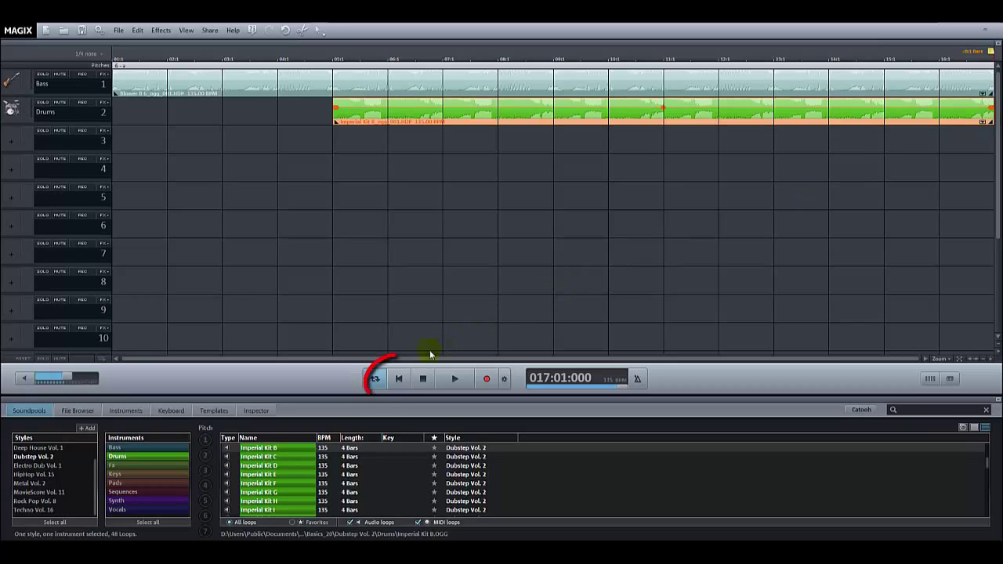
pyautogui.click(398, 379)
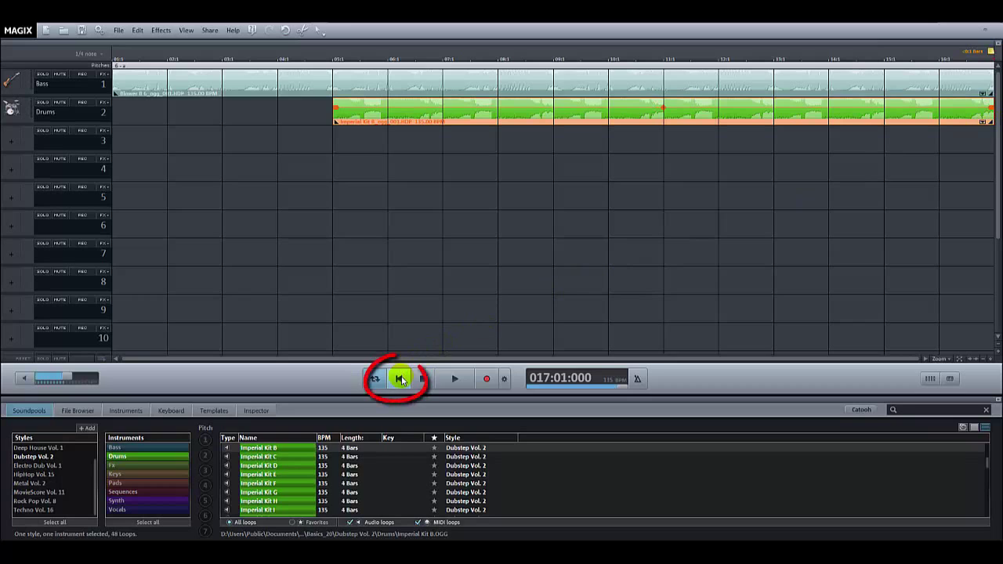
pyautogui.click(453, 382)
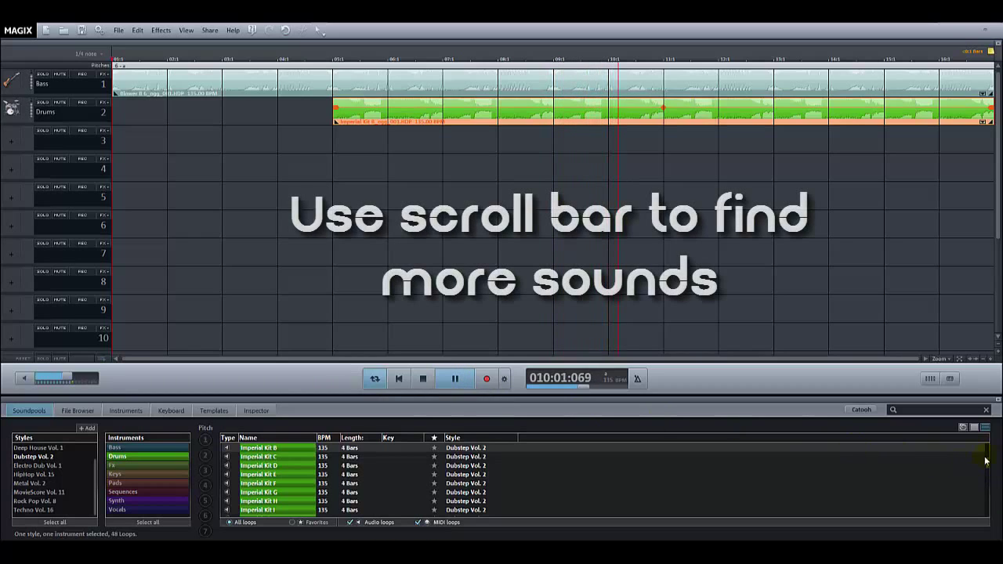
pyautogui.click(454, 380)
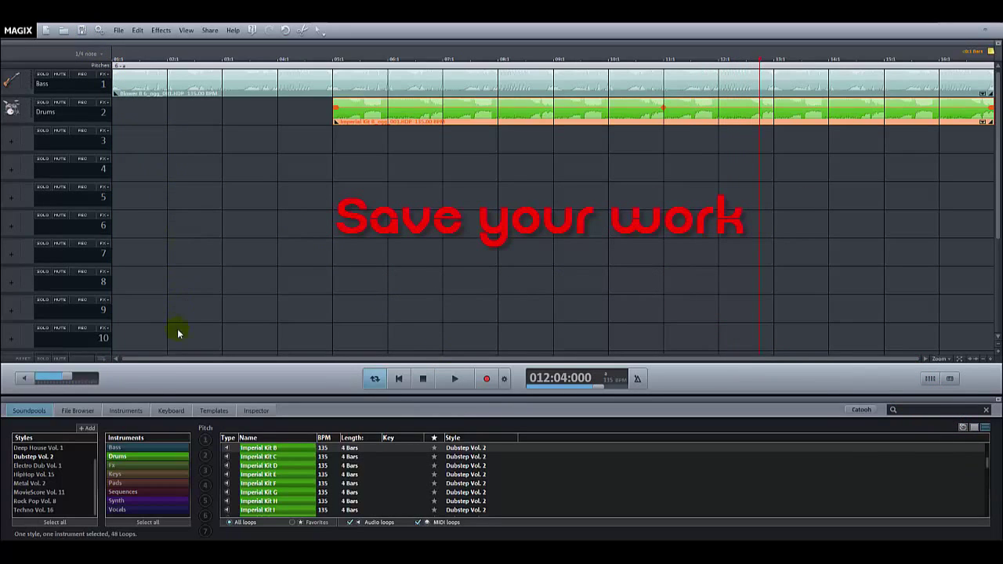
# - Preview the Lounge Piano keys loop, place it on track 3 at bar 9, and extend it to the song's end
pyautogui.click(130, 473)
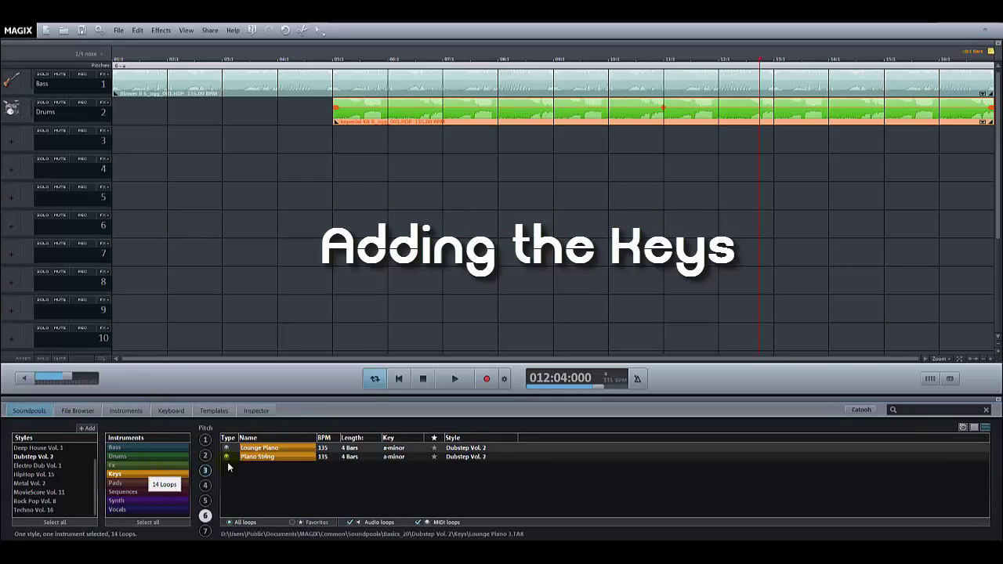
pyautogui.click(279, 451)
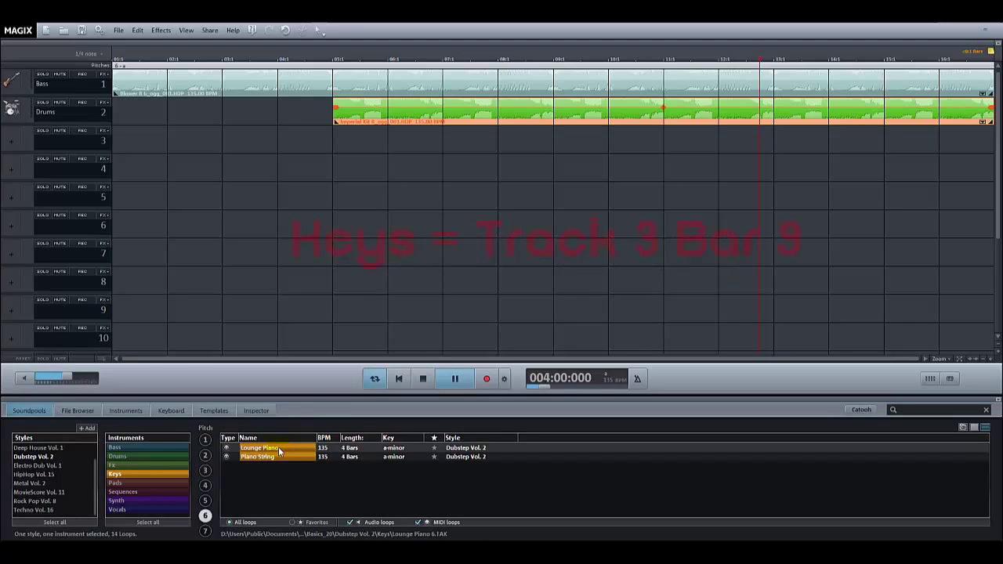
pyautogui.click(279, 450)
pyautogui.moveTo(279, 450); pyautogui.dragTo(616, 144)
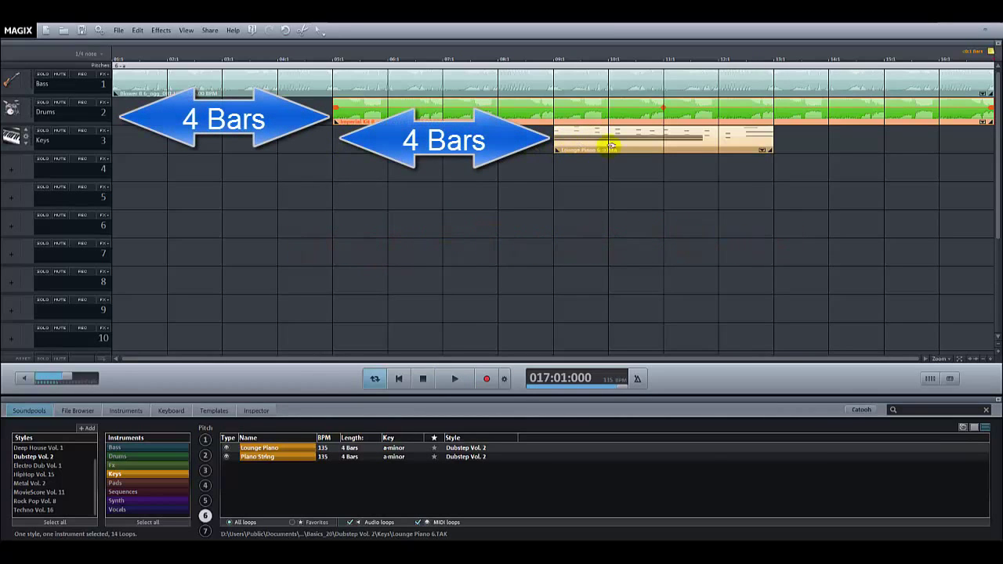
pyautogui.moveTo(768, 149); pyautogui.dragTo(989, 156)
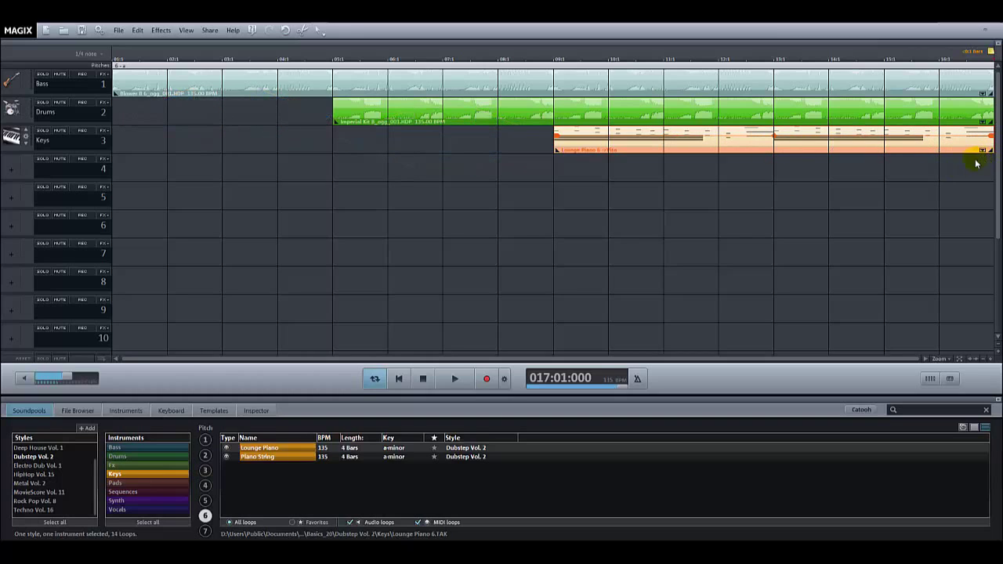
pyautogui.click(398, 380)
pyautogui.click(456, 383)
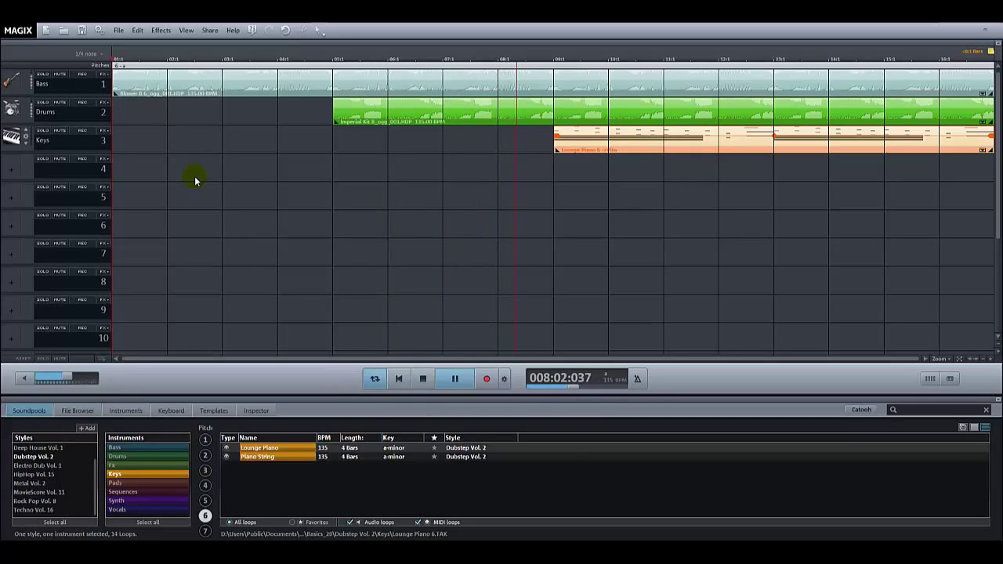
pyautogui.click(455, 378)
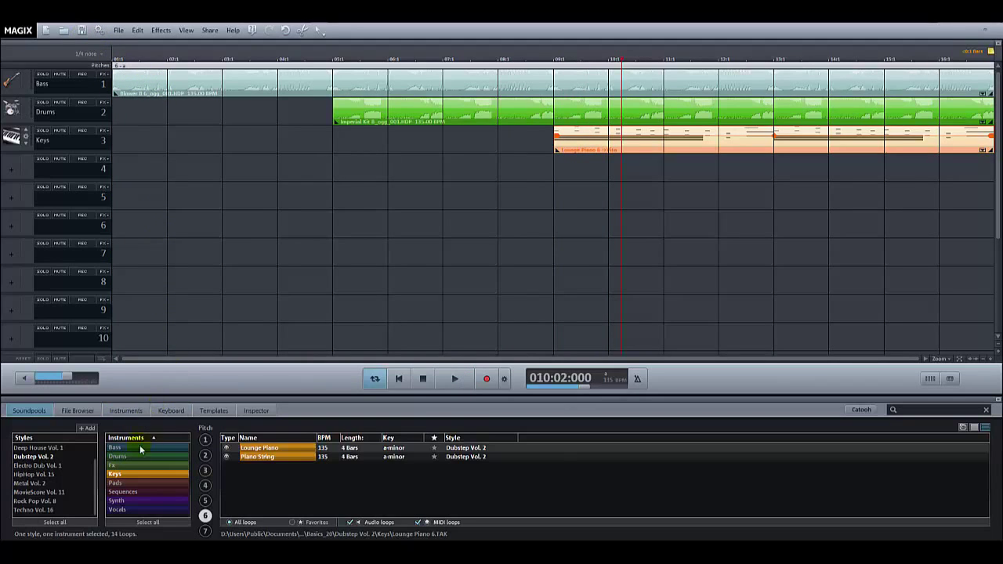
# - Put the Fe Adlibs A vocal loop on track 4 at bar 13, repeat it to the end, then play
pyautogui.click(117, 510)
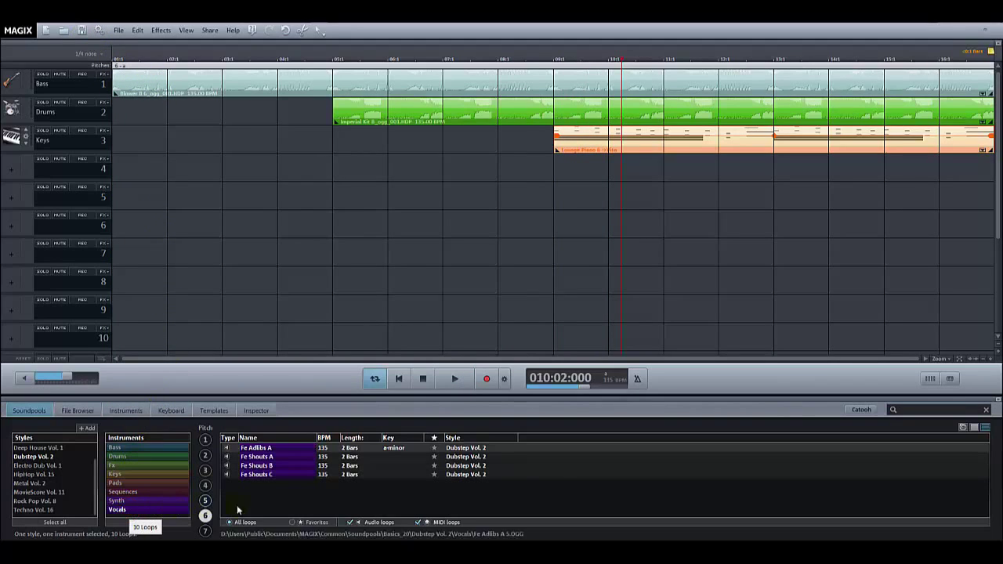
pyautogui.click(270, 452)
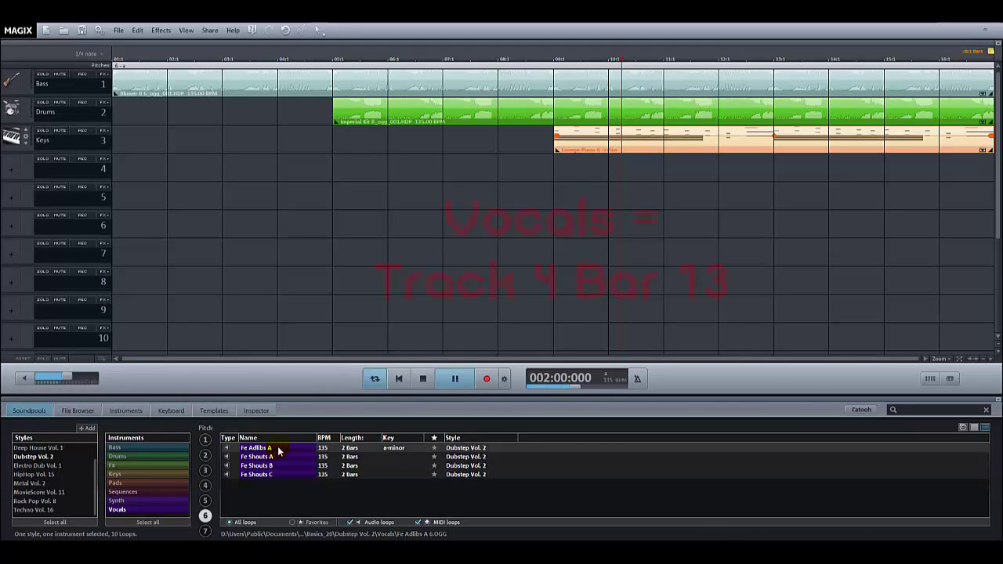
pyautogui.moveTo(570, 292); pyautogui.dragTo(822, 164)
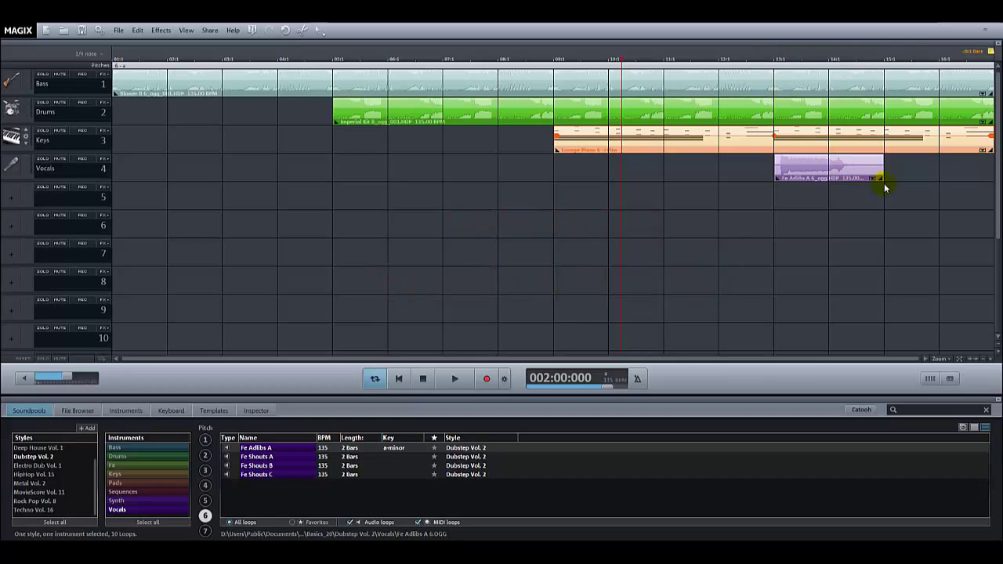
pyautogui.moveTo(881, 178); pyautogui.dragTo(989, 177)
pyautogui.click(399, 379)
pyautogui.click(461, 386)
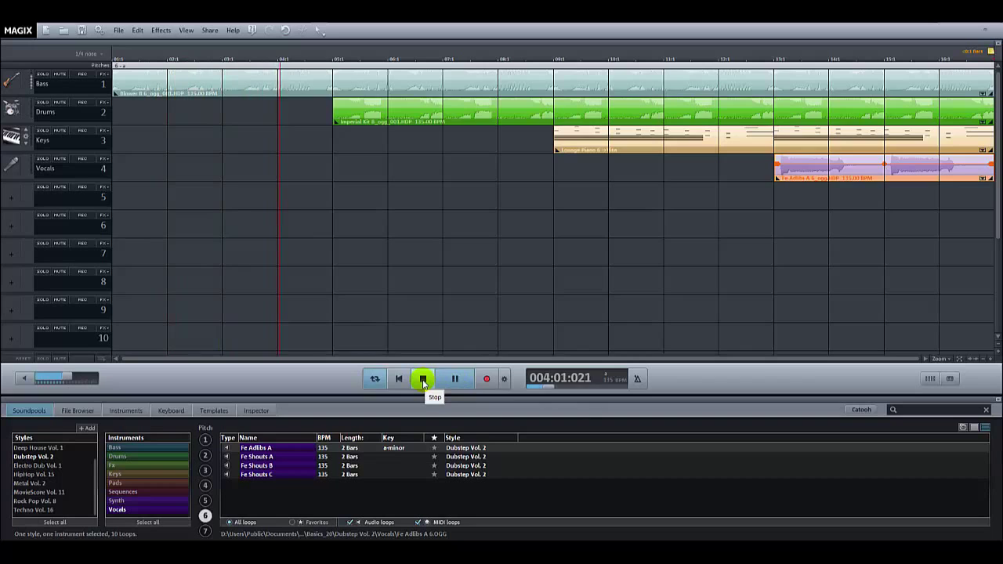
# - Stop the four-track arrangement's playback once it reaches bar 4
pyautogui.click(423, 380)
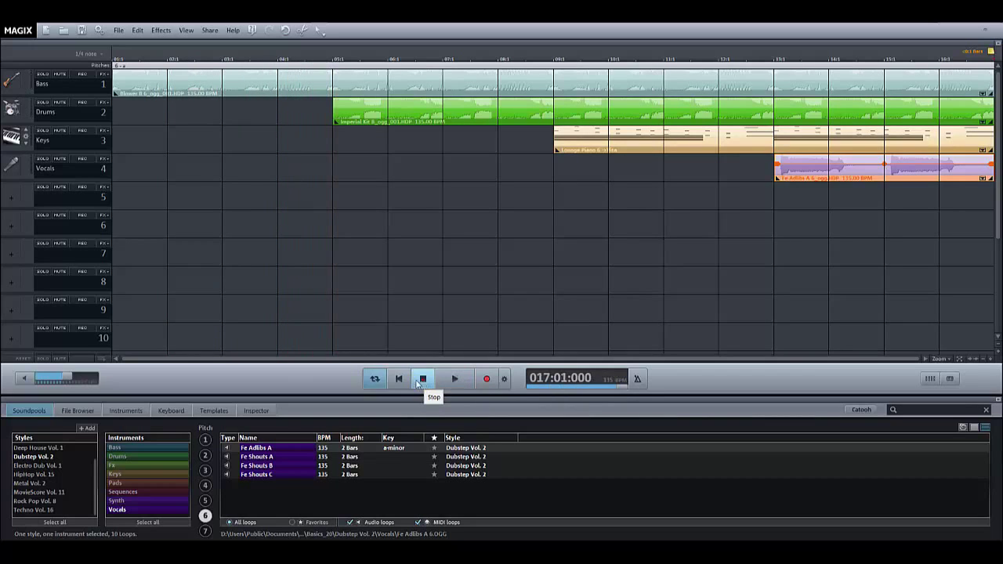